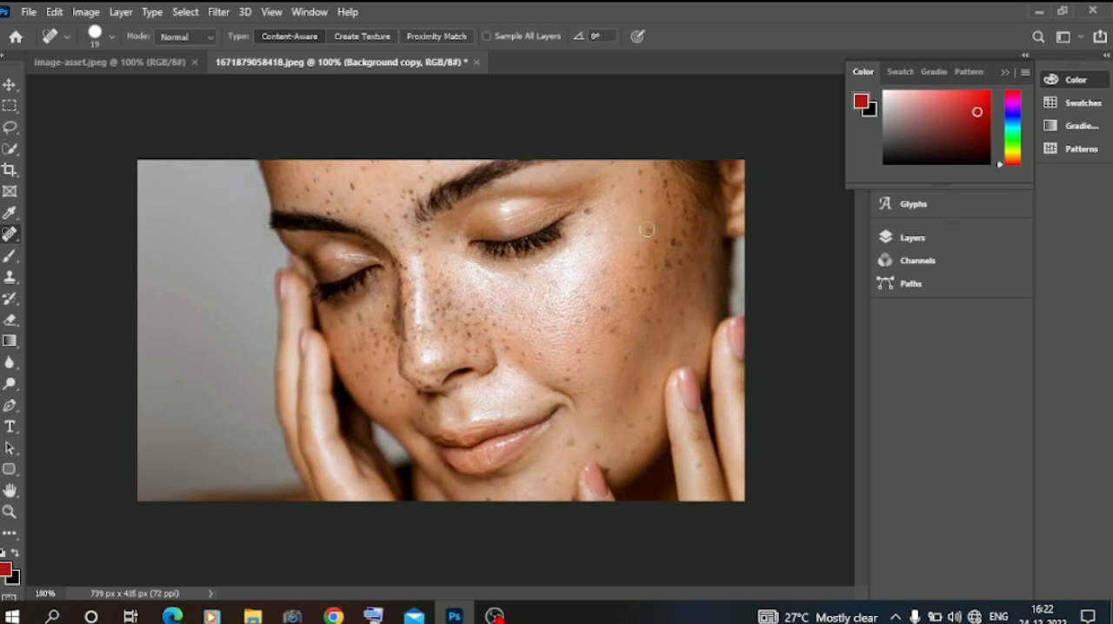
Heal the dark freckles on the outer cheek near the temple and across the nose with the Spot Healing Brush.
mouse_move(629, 274)
mouse_down()
mouse_move(670, 261)
mouse_move(670, 274)
mouse_move(662, 242)
mouse_move(683, 229)
mouse_move(666, 242)
mouse_up()
click(437, 364)
click(420, 378)
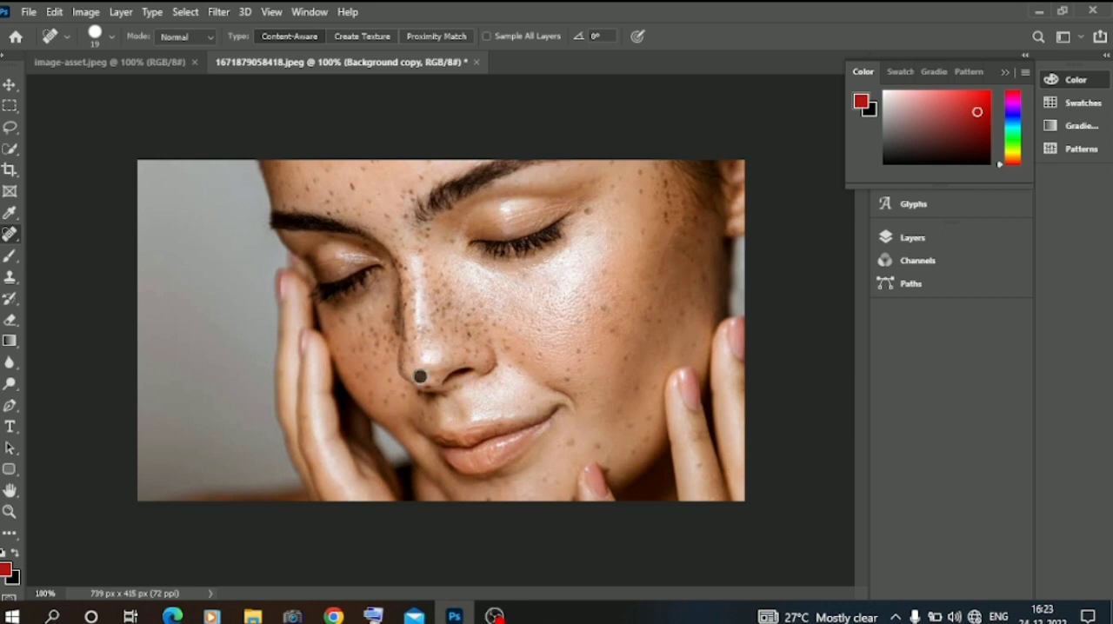
click(453, 368)
click(479, 358)
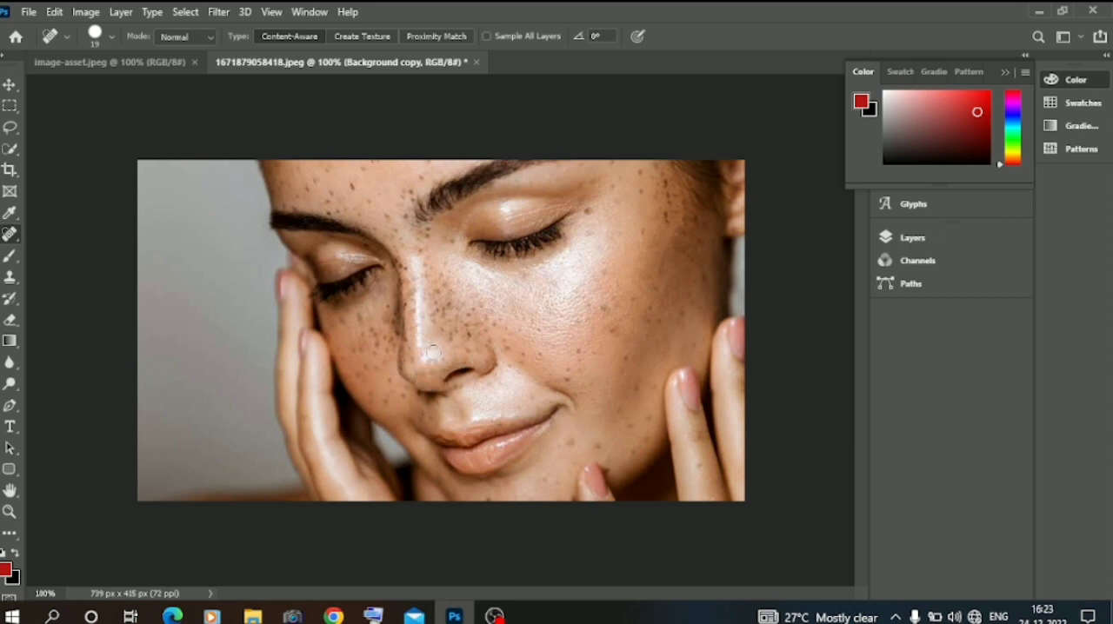
mouse_move(415, 319)
mouse_down()
mouse_move(413, 281)
mouse_move(407, 332)
mouse_move(416, 347)
mouse_move(453, 314)
mouse_up()
click(441, 327)
click(440, 318)
click(473, 331)
click(458, 337)
click(466, 278)
click(452, 287)
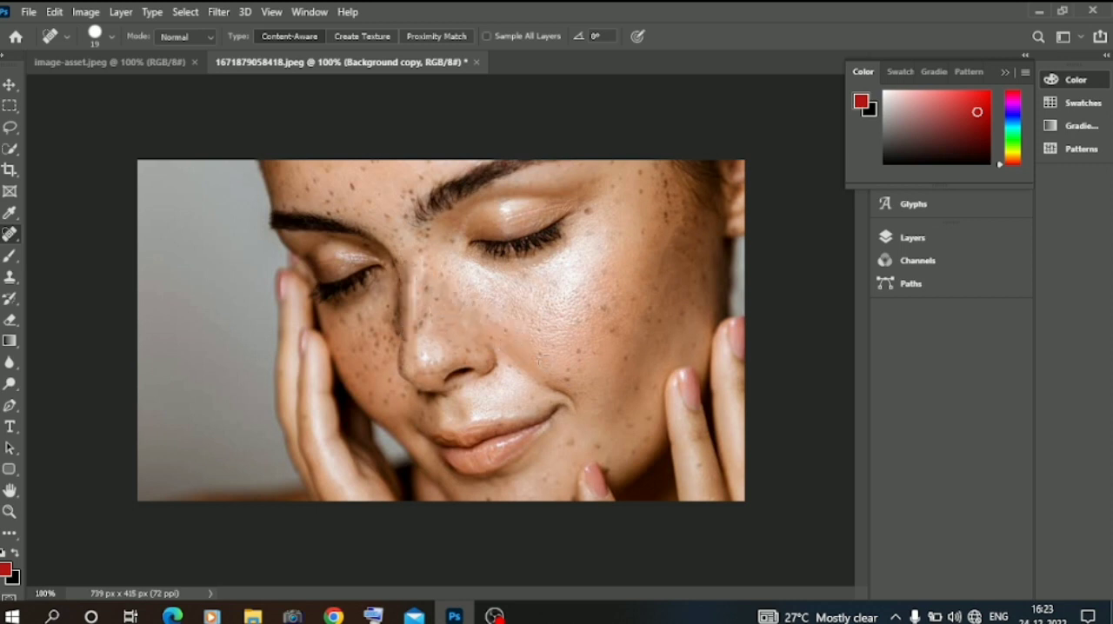
Heal the freckles on the near cheek and on the far cheek beside the nose.
drag(610, 300, 605, 327)
click(380, 325)
mouse_move(379, 331)
mouse_down()
mouse_move(366, 370)
mouse_move(349, 362)
mouse_move(360, 357)
mouse_move(393, 407)
mouse_up()
click(386, 368)
click(388, 346)
click(390, 300)
Heal the freckles on the forehead, the bridge of the nose and the temple near the hairline.
mouse_move(335, 207)
mouse_down()
mouse_move(316, 167)
mouse_move(372, 159)
mouse_up()
click(389, 221)
click(367, 198)
click(403, 200)
mouse_move(367, 198)
mouse_down()
mouse_move(401, 208)
mouse_move(402, 260)
mouse_move(419, 306)
mouse_up()
click(421, 290)
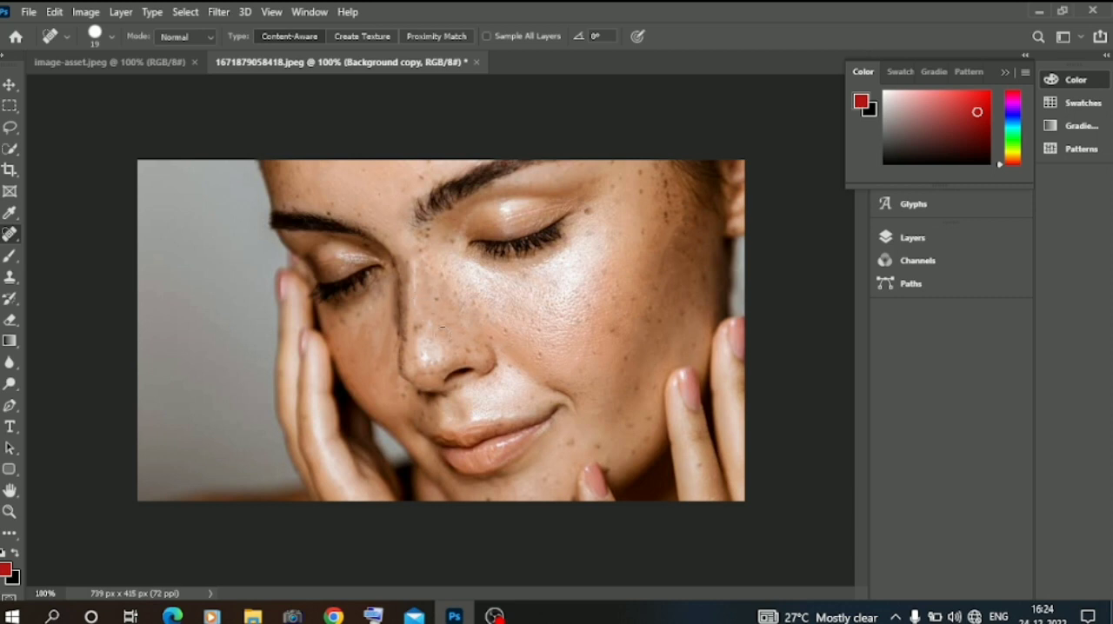
drag(662, 225, 643, 143)
key(ctrl+minus)
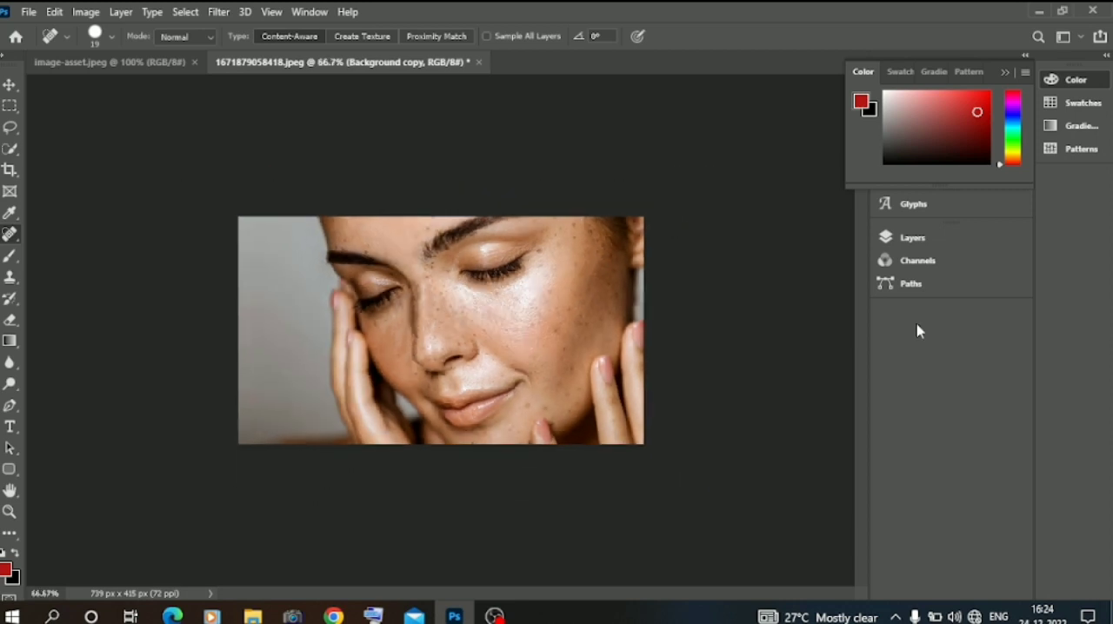
Merge the visible layers and duplicate the merged Background layer.
click(947, 240)
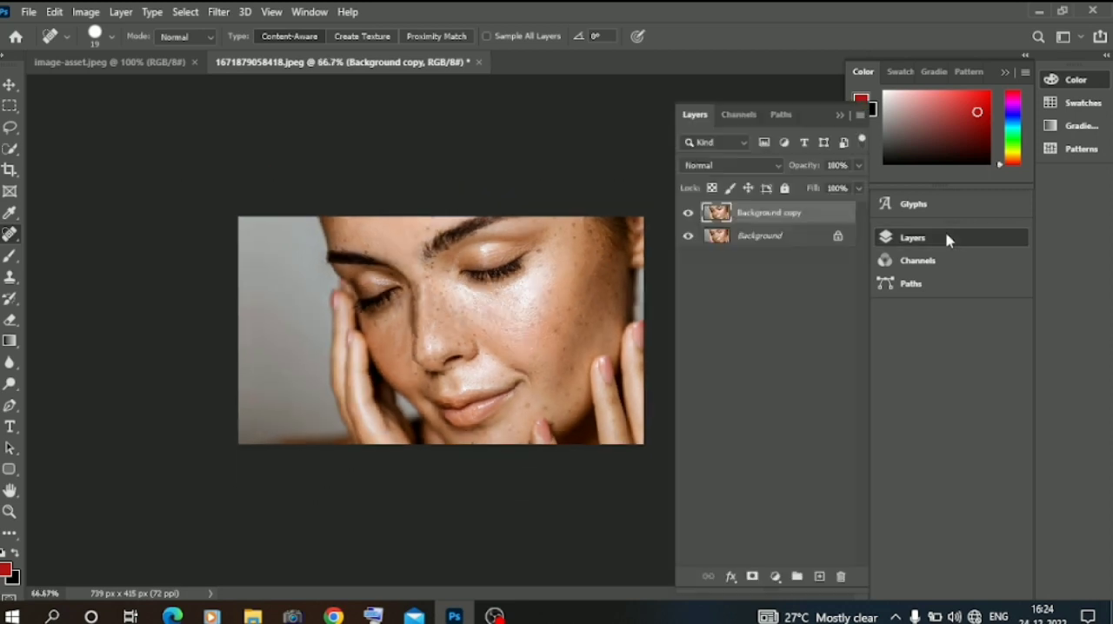
right_click(754, 215)
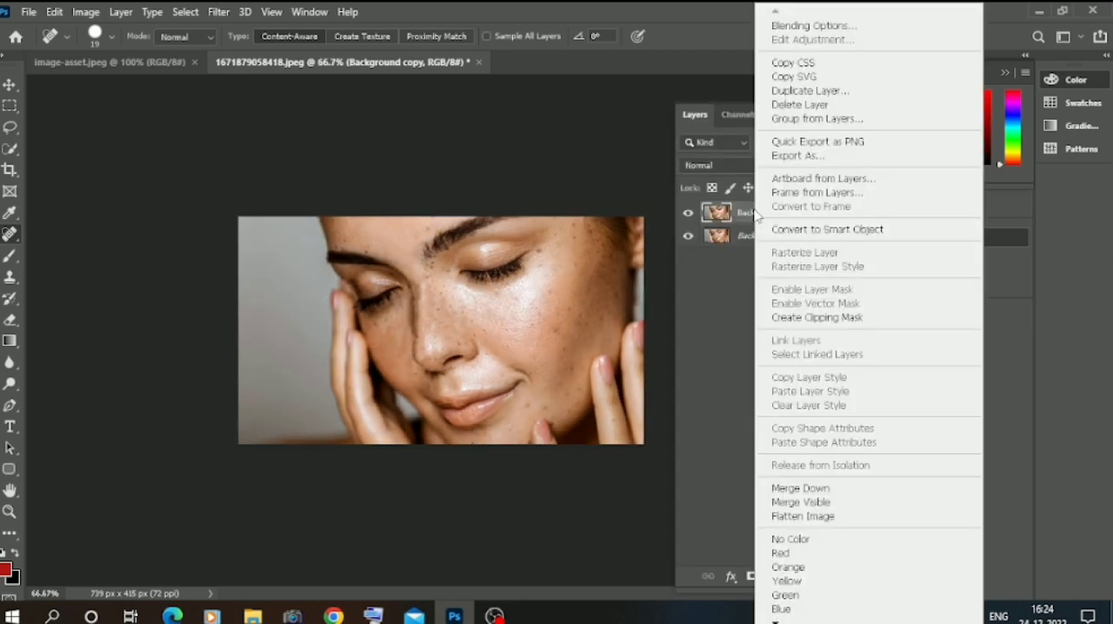
click(809, 502)
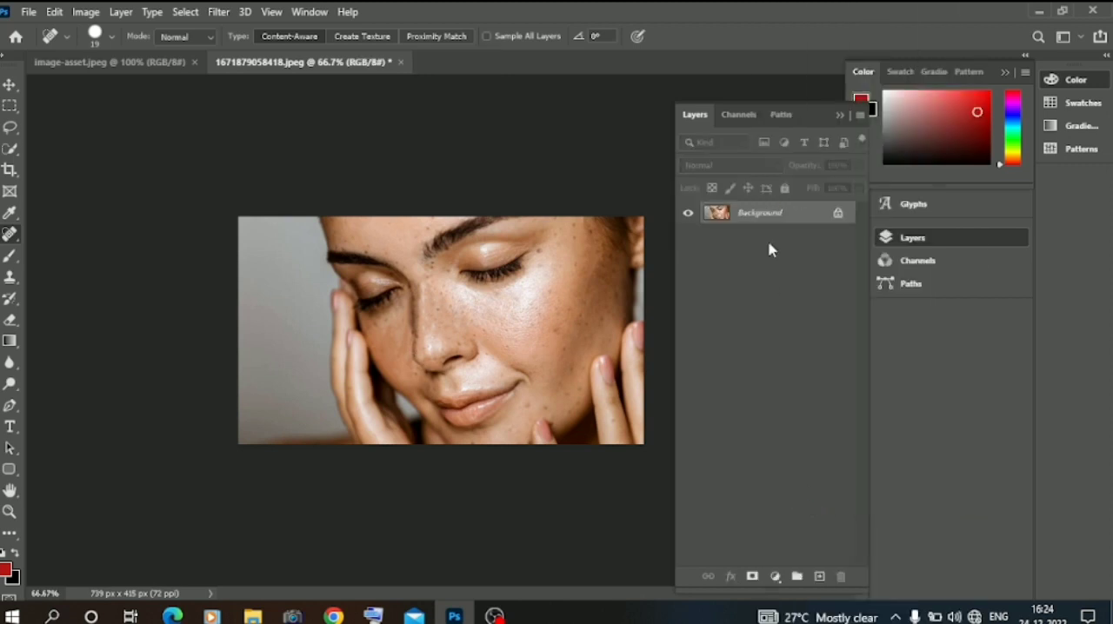
drag(771, 217, 821, 580)
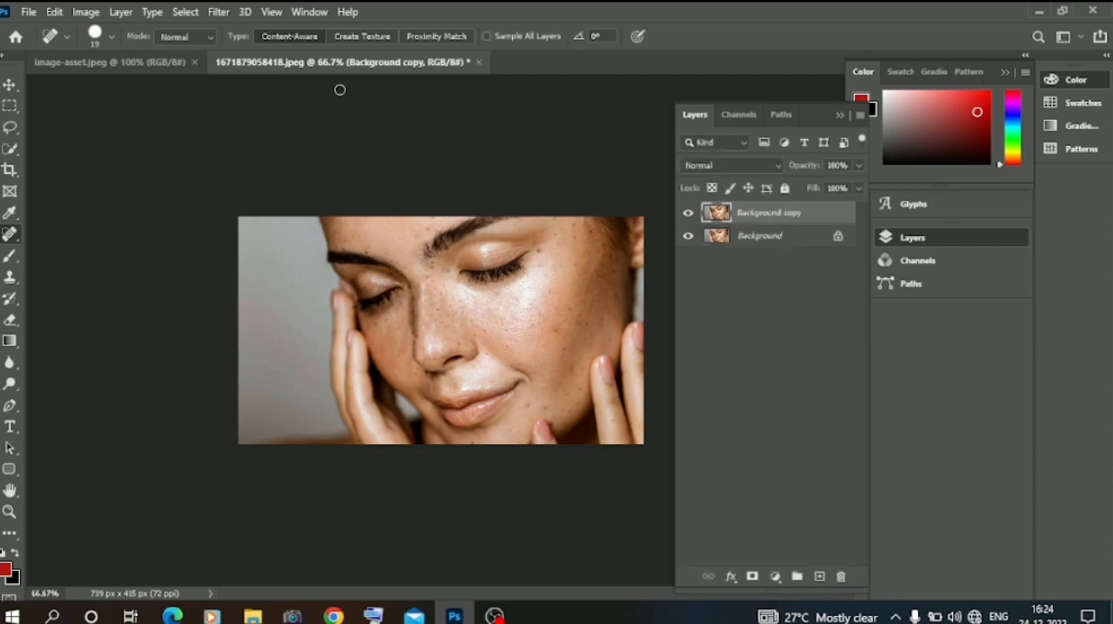
Invert the colours of the Background copy layer and set its blend mode to Vivid Light.
click(10, 84)
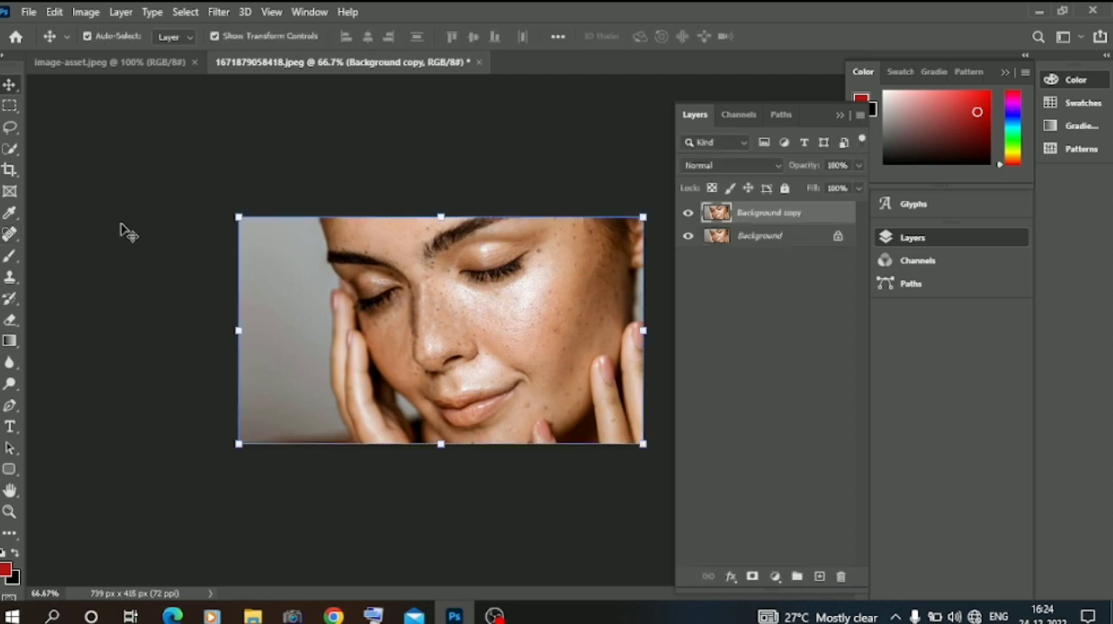
key(ctrl+i)
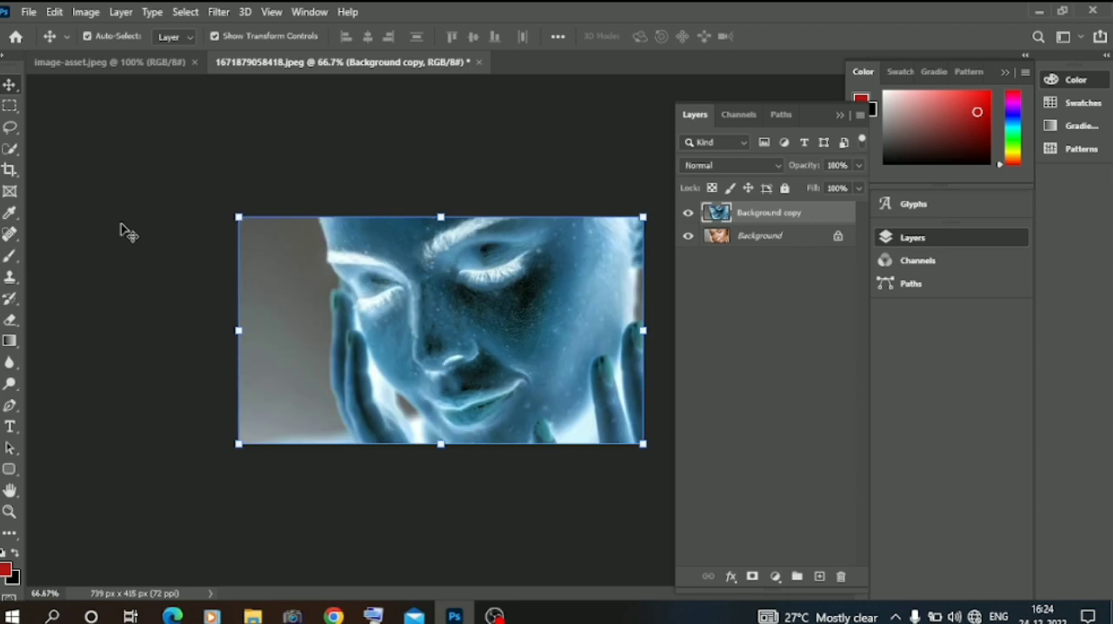
click(707, 167)
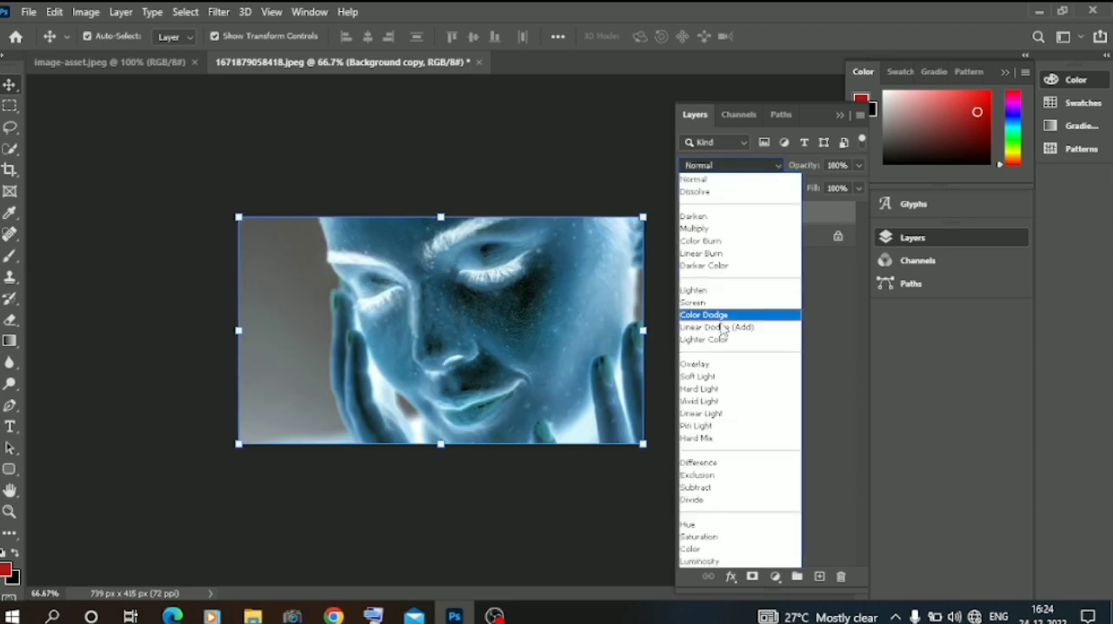
click(704, 403)
Apply a High Pass filter to the Background copy layer, adjusting the radius until the skin looks smooth.
click(218, 12)
mouse_move(272, 341)
click(454, 353)
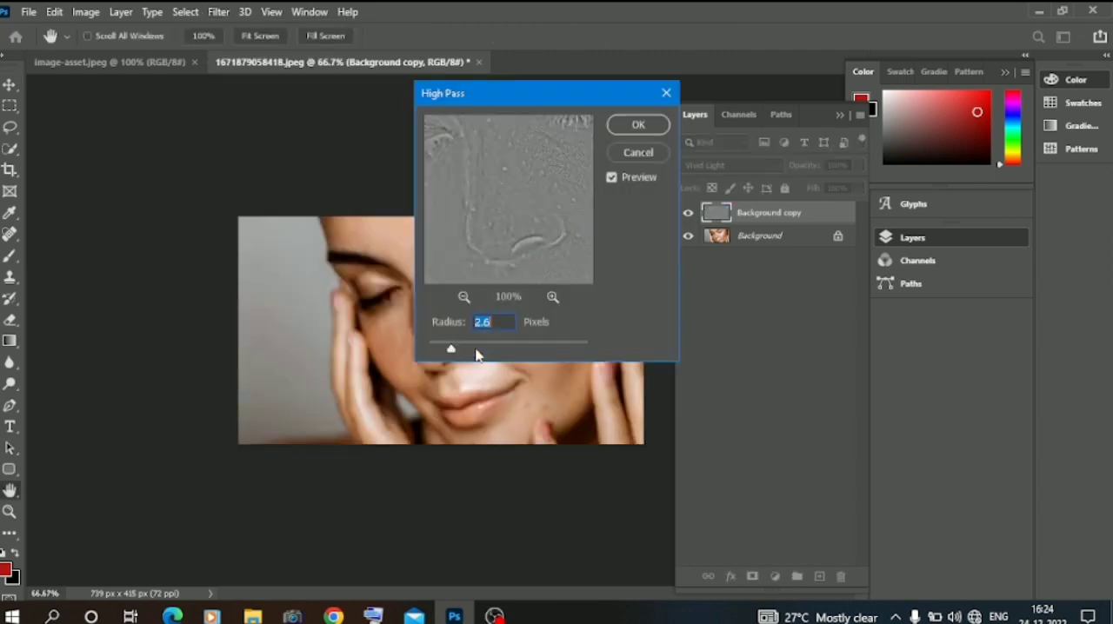
click(473, 350)
click(484, 351)
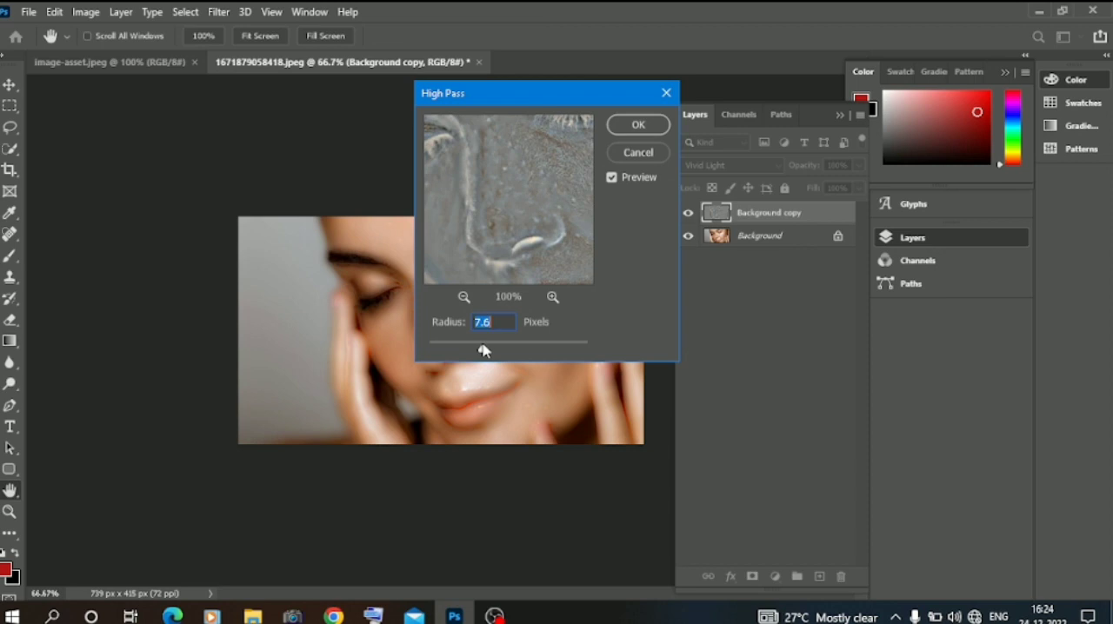
click(478, 349)
drag(493, 106, 692, 197)
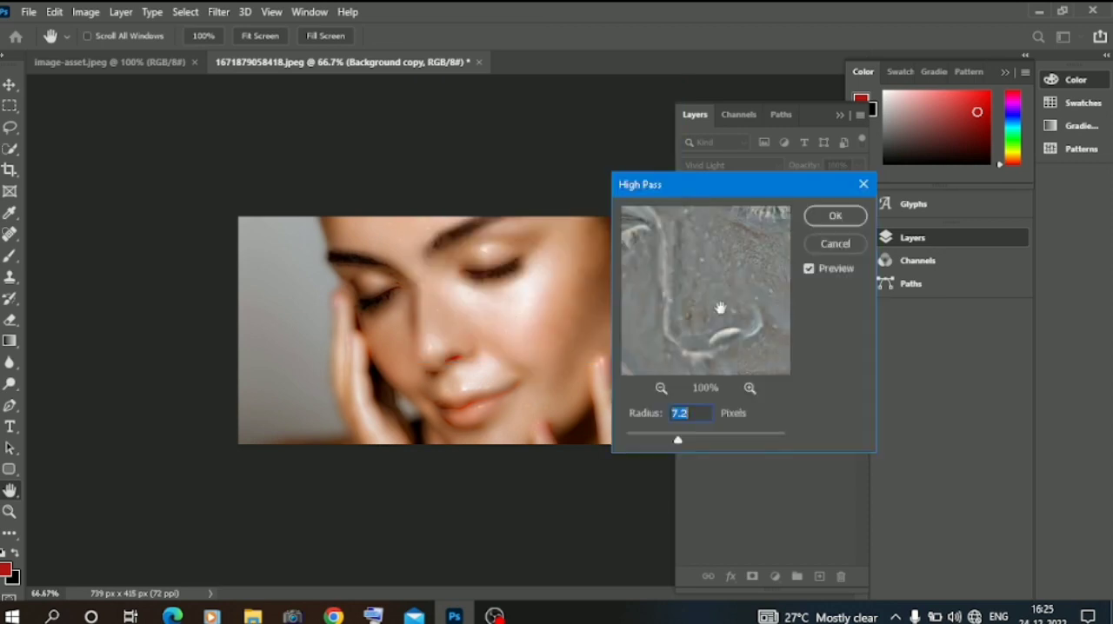
click(690, 442)
drag(687, 442, 671, 443)
click(838, 222)
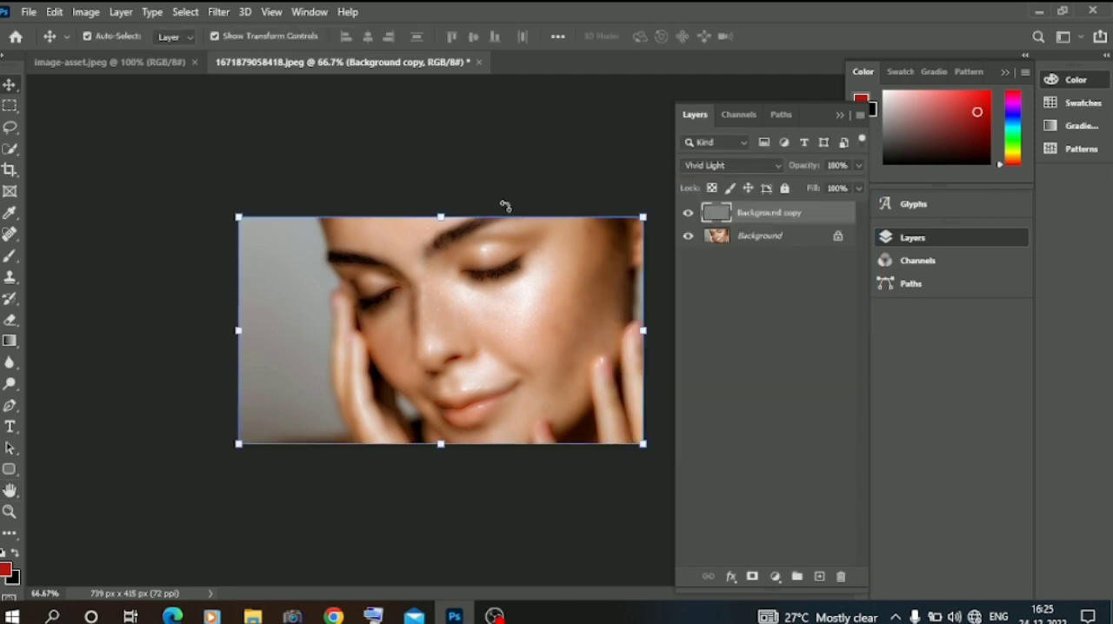
Apply a Gaussian Blur with a radius of 0.9 pixels to the Background copy layer.
click(217, 12)
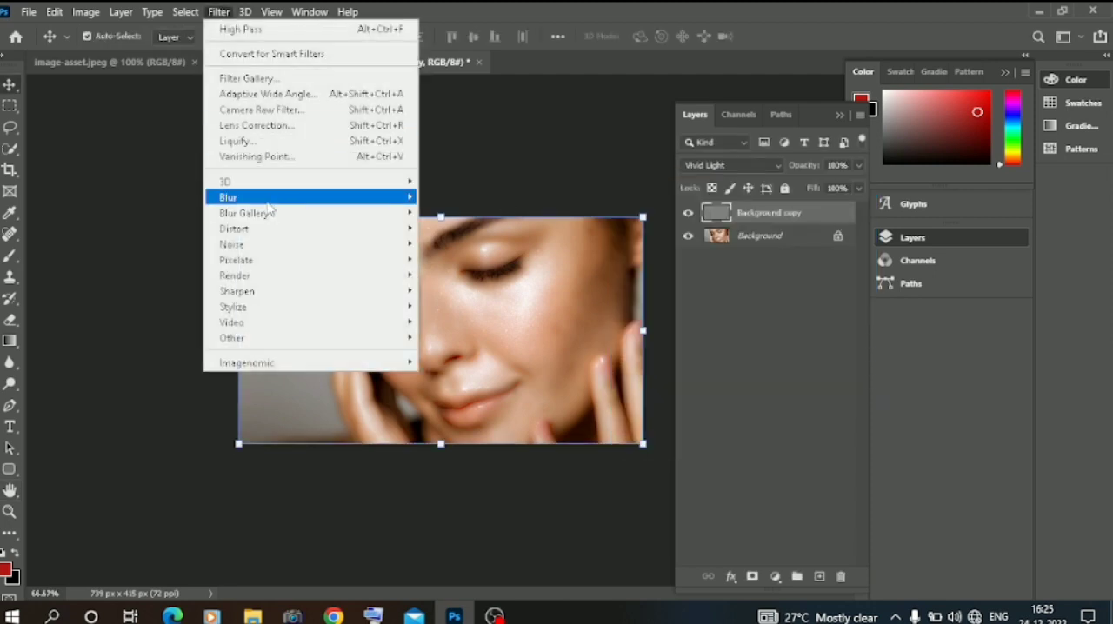
mouse_move(269, 198)
click(454, 260)
drag(507, 274, 626, 275)
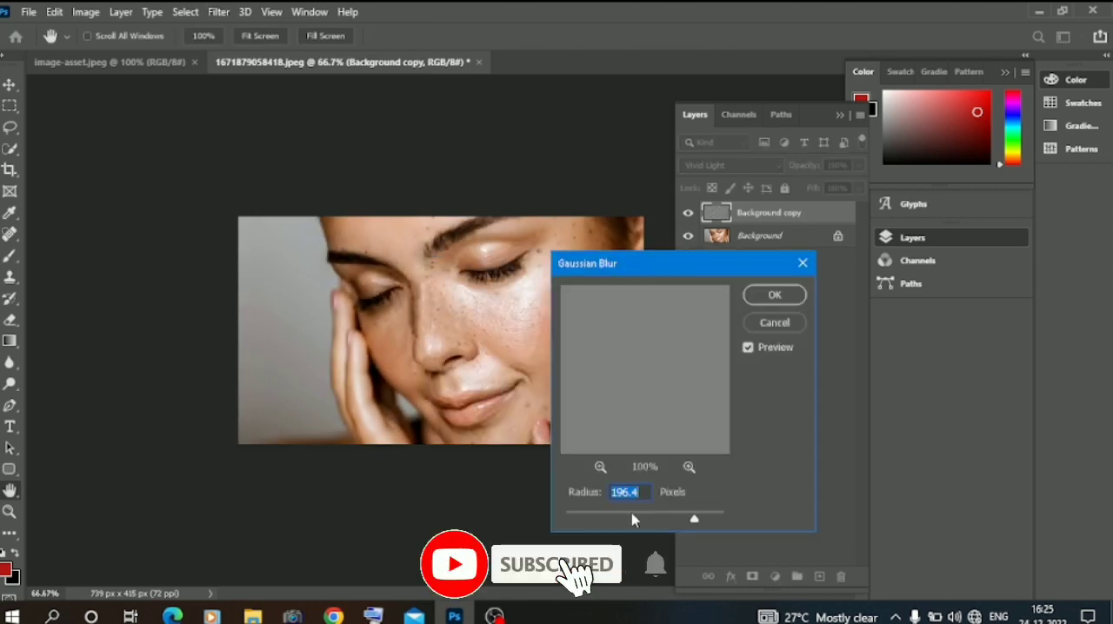
drag(694, 519, 632, 520)
click(577, 519)
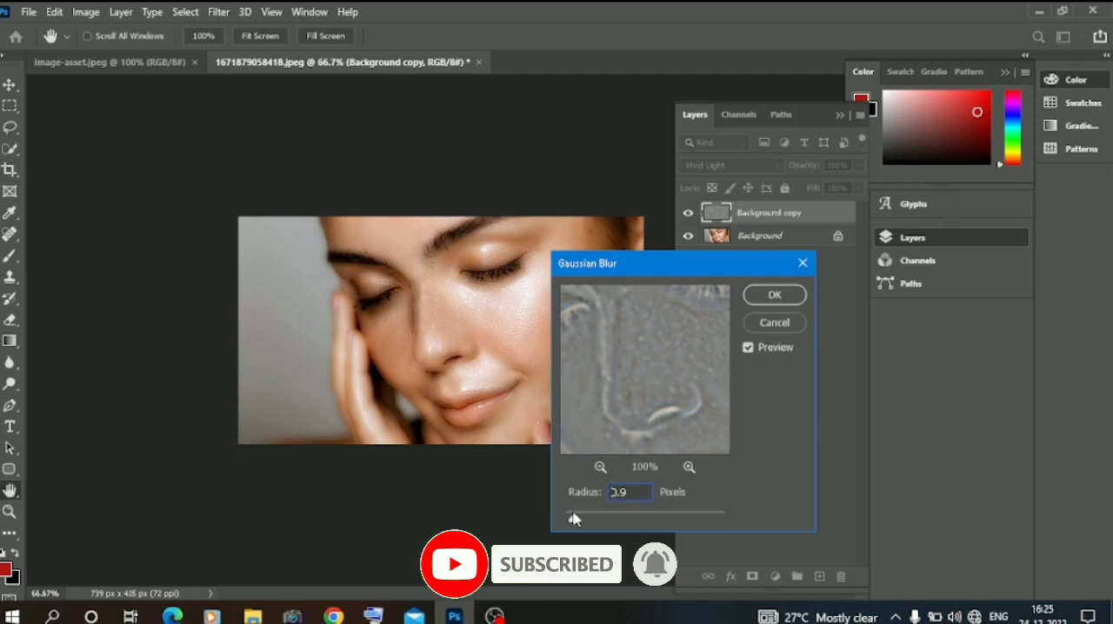
click(768, 295)
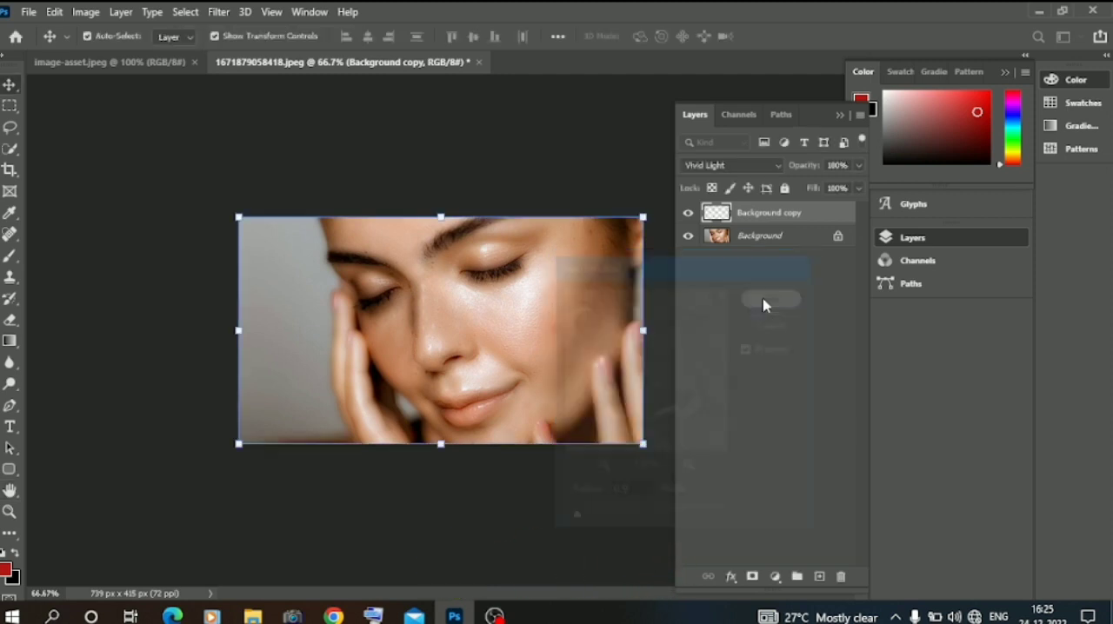
Add a layer mask to the Background copy layer and invert it to black.
click(752, 576)
key(ctrl+i)
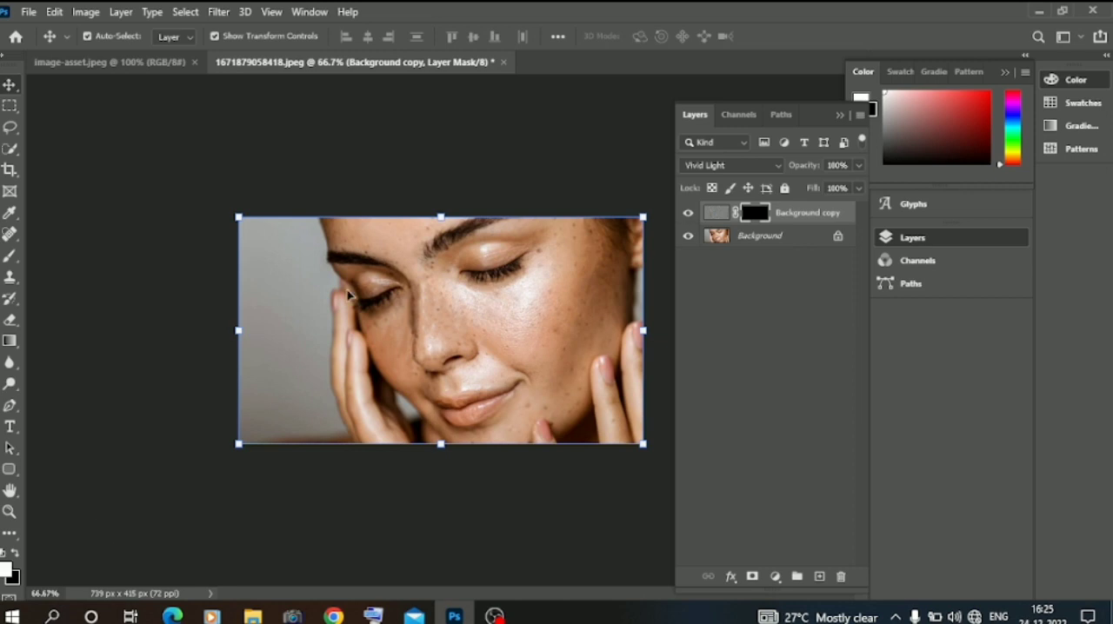
Paint white on the layer mask over the cheeks, temple and nose with a 66 px soft round brush.
key(ctrl+plus)
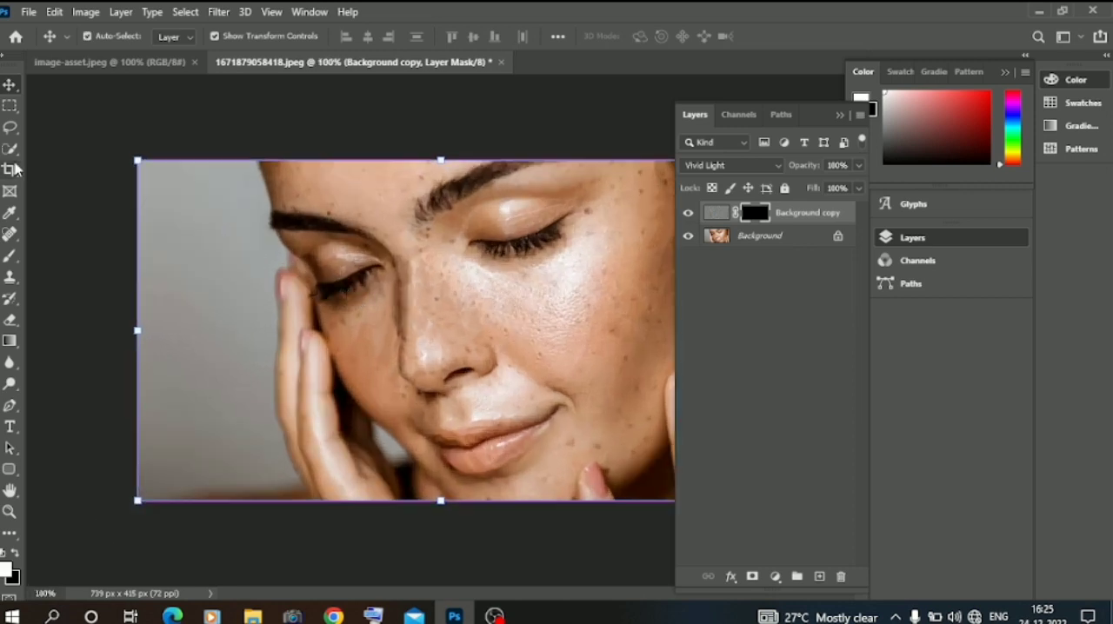
click(10, 257)
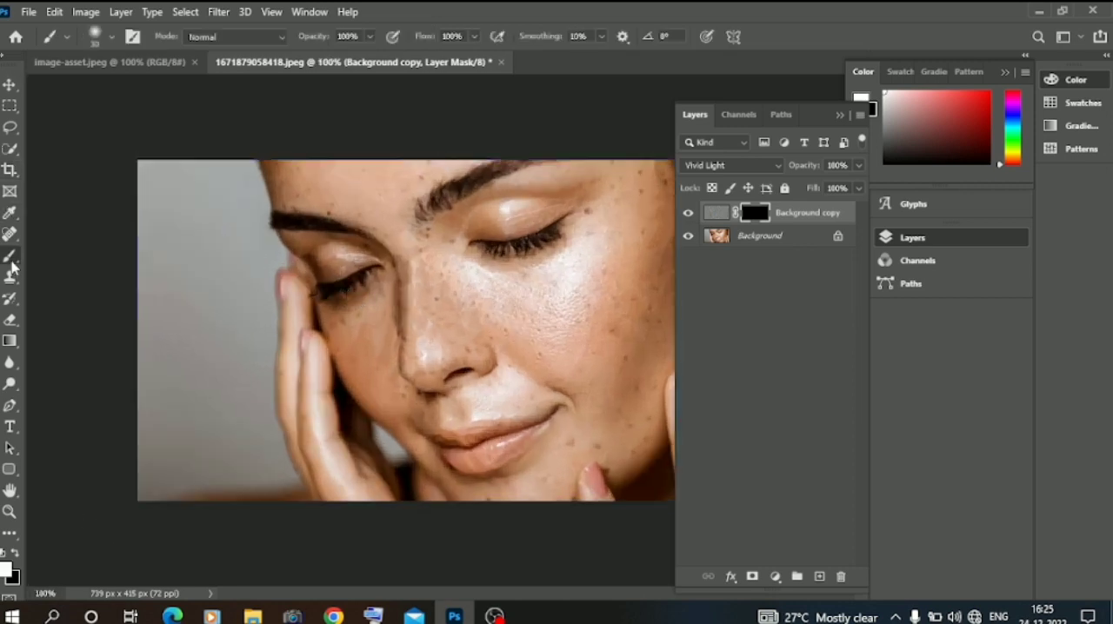
right_click(592, 313)
click(717, 355)
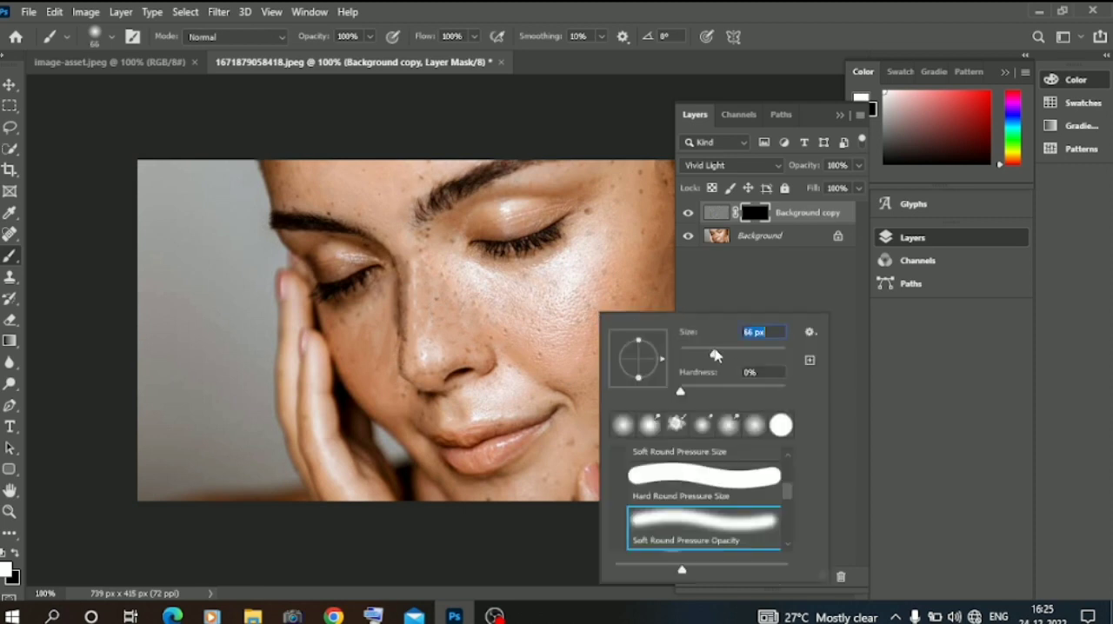
click(574, 304)
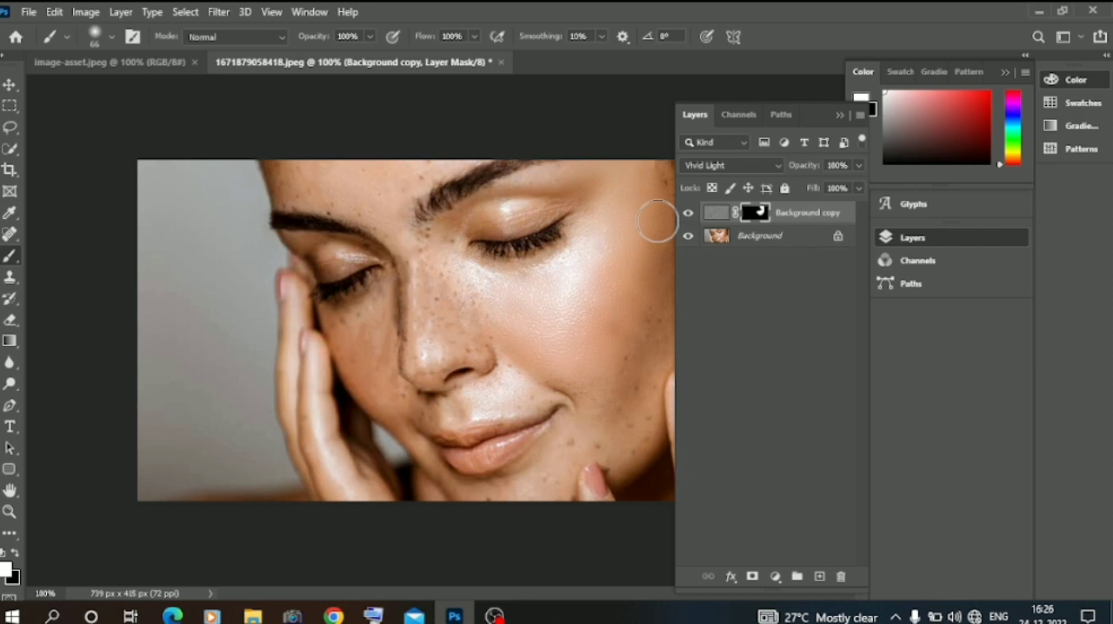
click(839, 116)
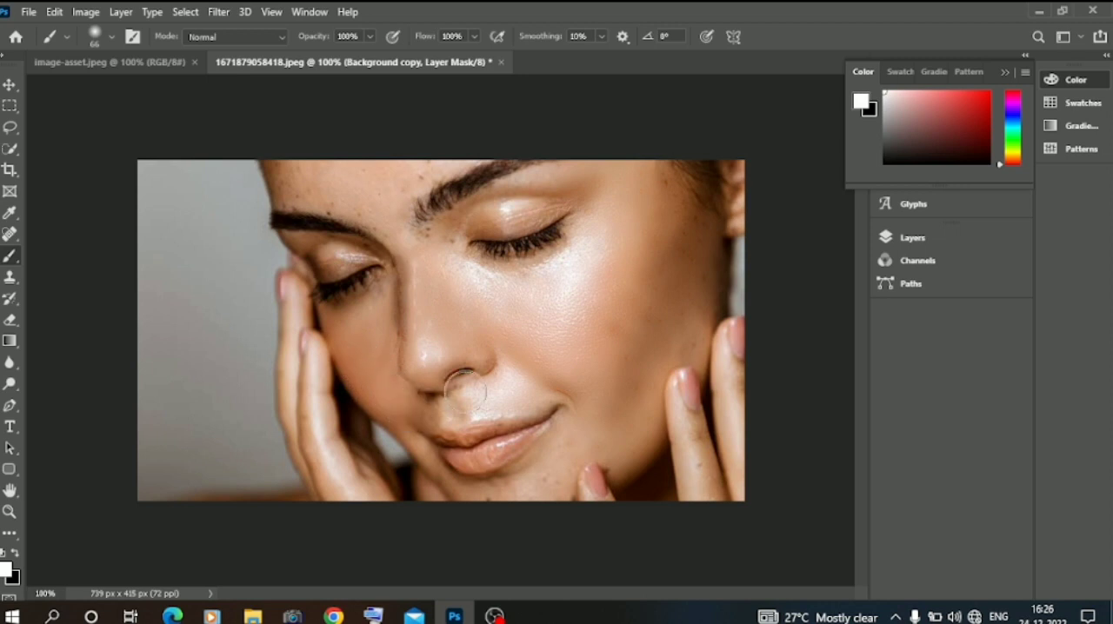
Paint the layer mask white around the mouth and chin with a 25 px soft brush.
scroll(478, 396, up, 1)
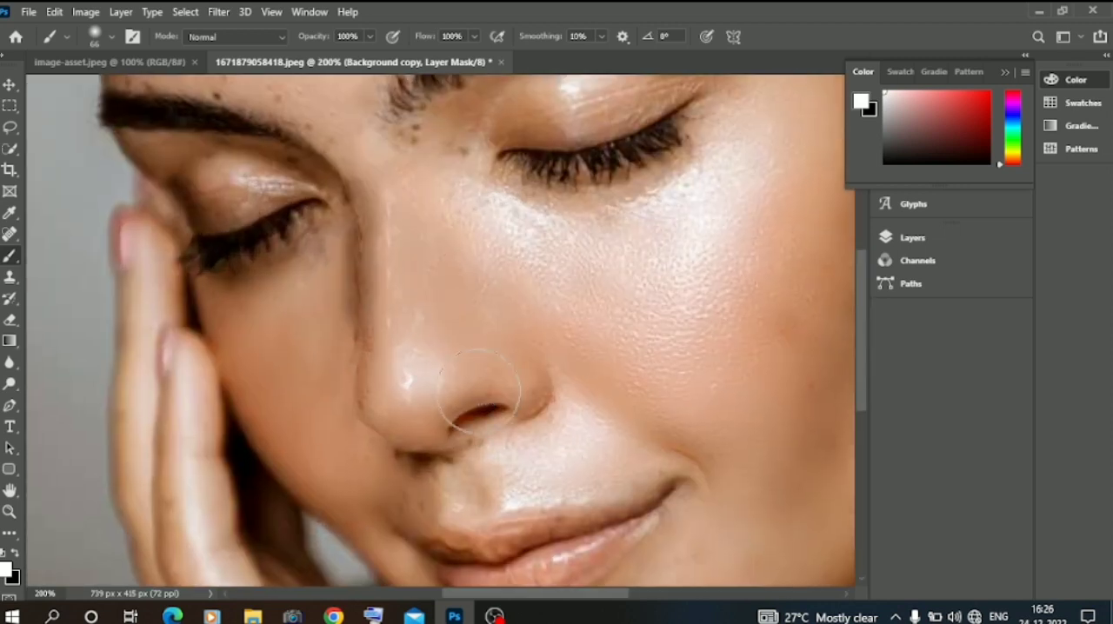
scroll(478, 397, down, 5)
right_click(591, 210)
drag(706, 251, 701, 252)
click(720, 132)
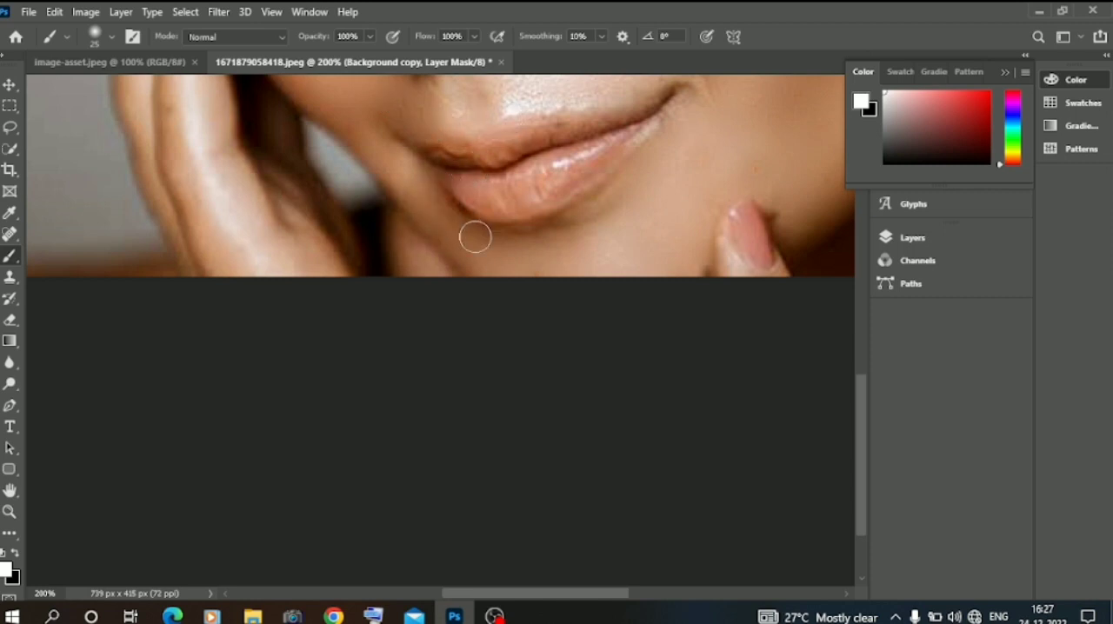
Paint the layer mask white over the forehead above and between the eyebrows with a 50 px soft brush.
scroll(475, 236, up, 5)
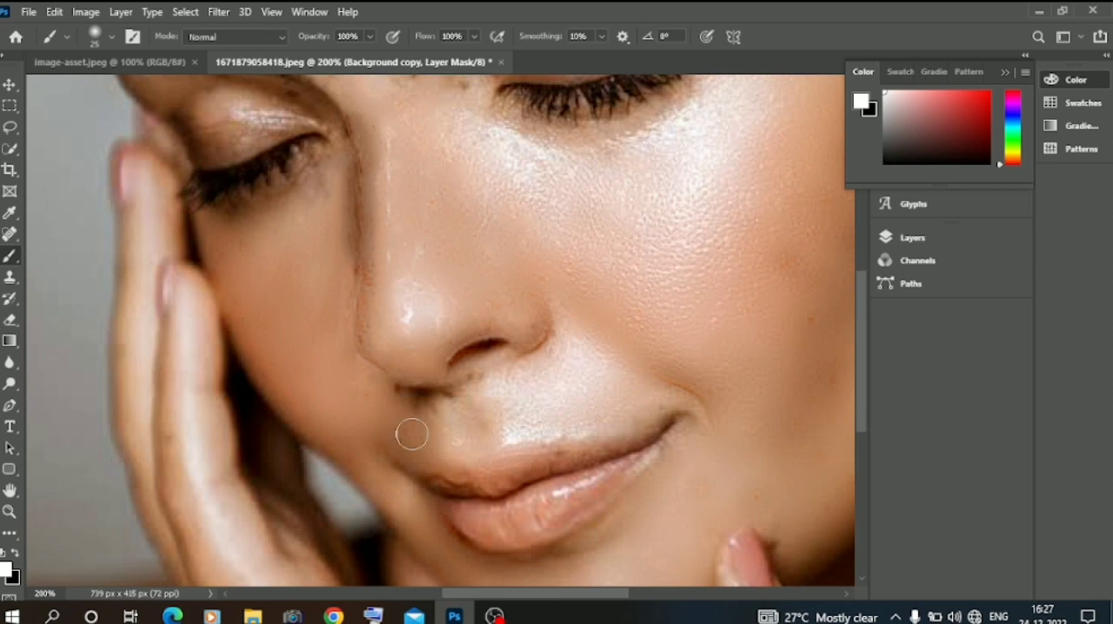
scroll(437, 413, up, 10)
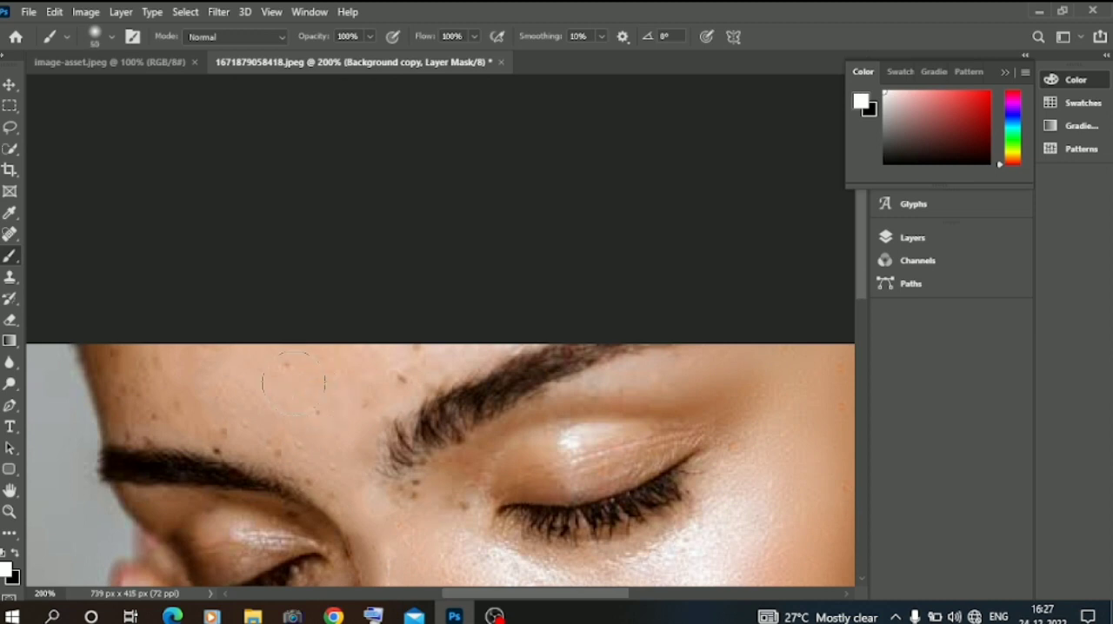
mouse_move(138, 347)
mouse_down()
mouse_move(122, 370)
mouse_move(154, 402)
mouse_move(147, 411)
mouse_move(205, 410)
mouse_move(270, 436)
mouse_move(330, 463)
mouse_move(407, 529)
mouse_move(437, 505)
mouse_move(448, 531)
mouse_up()
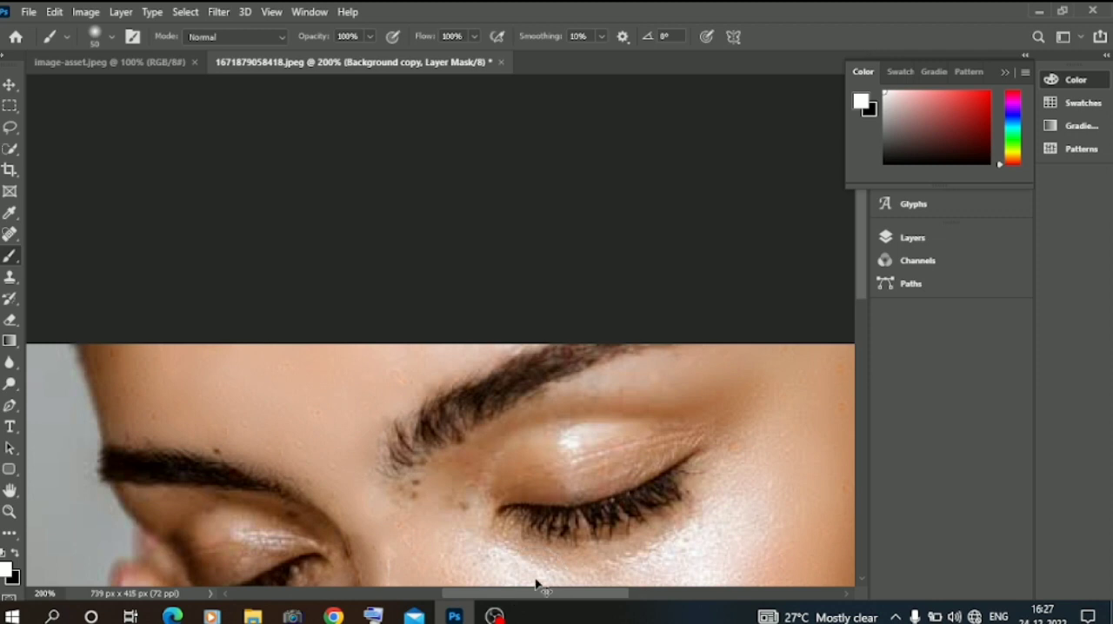
Hide and show the Background copy layer to compare the portrait before and after smoothing.
key(ctrl+minus)
key(ctrl+minus)
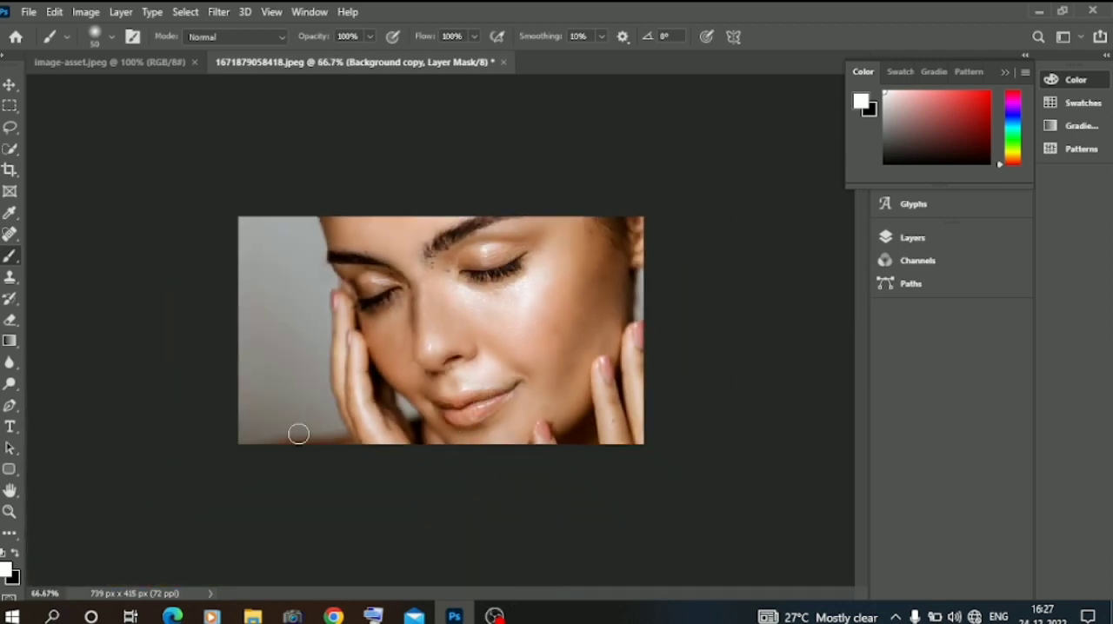
click(7, 87)
click(913, 238)
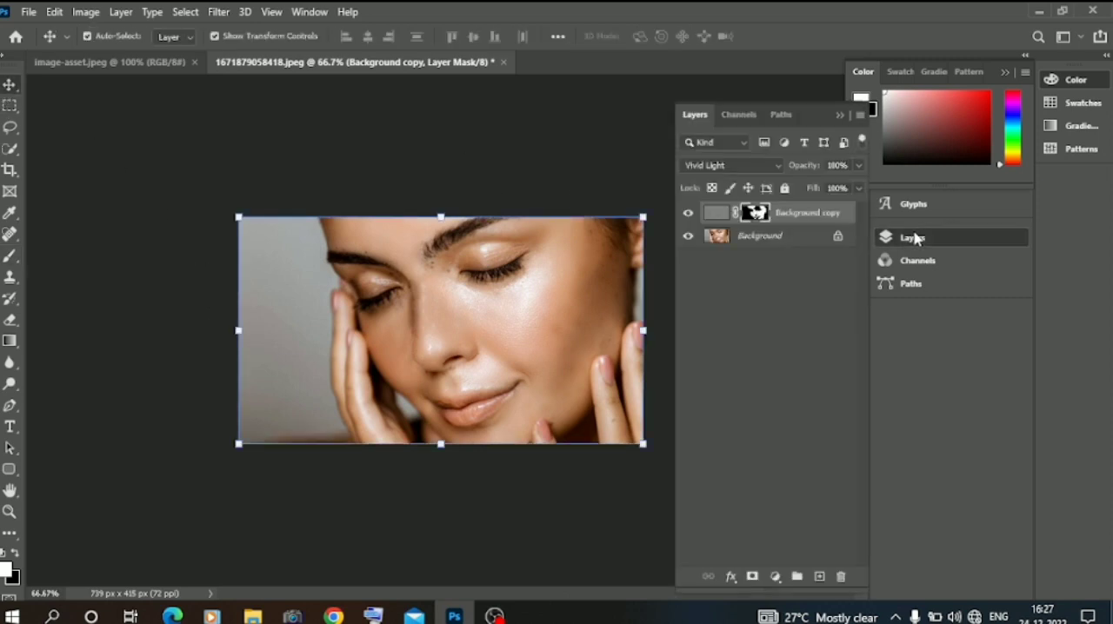
click(690, 220)
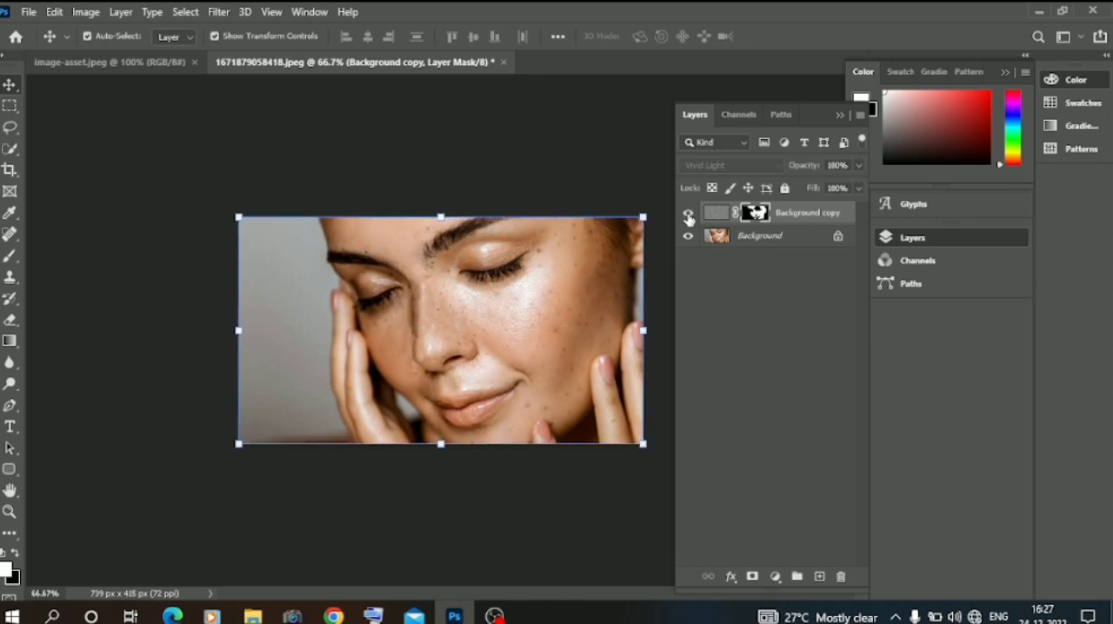
click(690, 220)
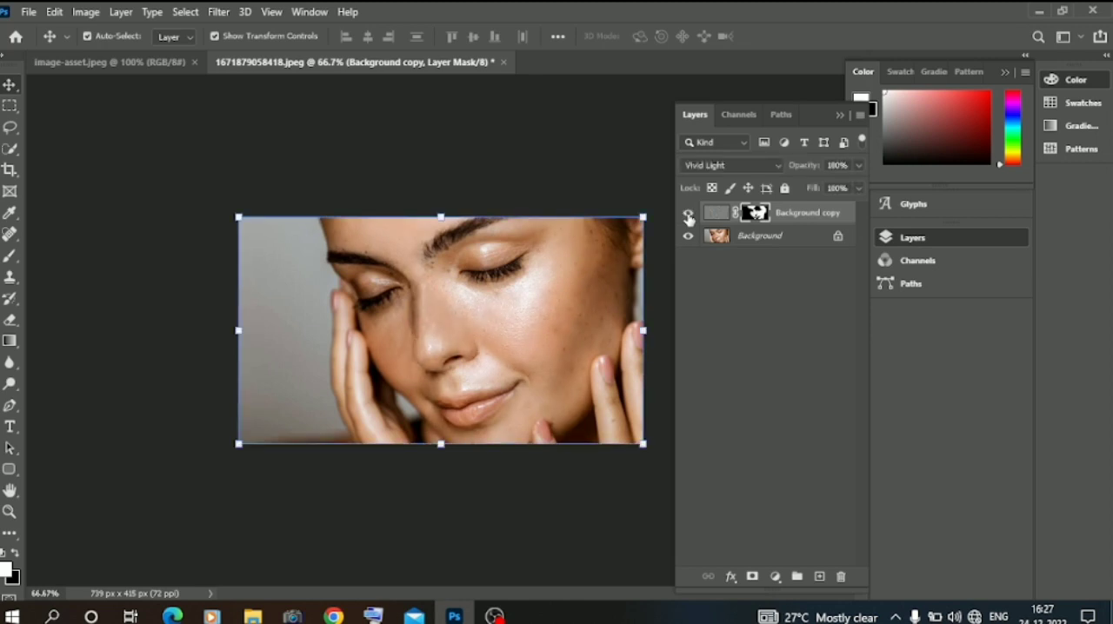